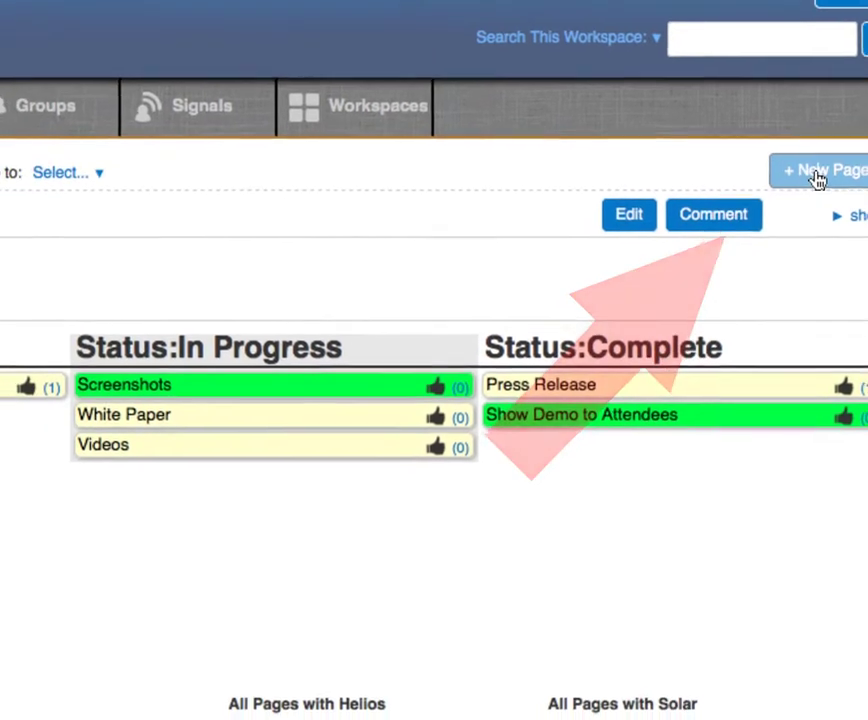
Create a blank page titled "Recap of my latest customer visit" and begin its body text with "Last week I visit".
left_click(771, 214)
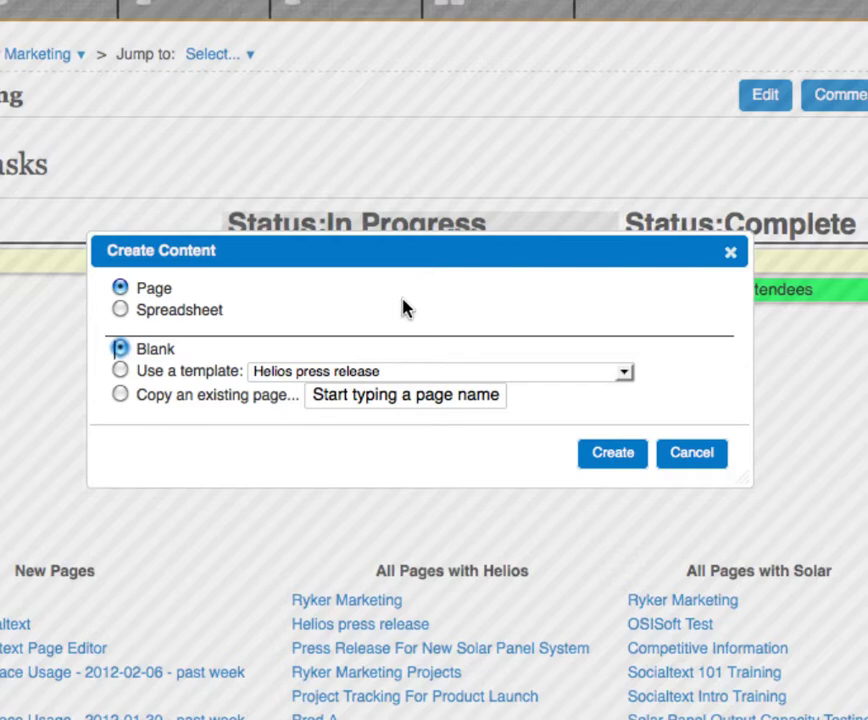
left_click(613, 465)
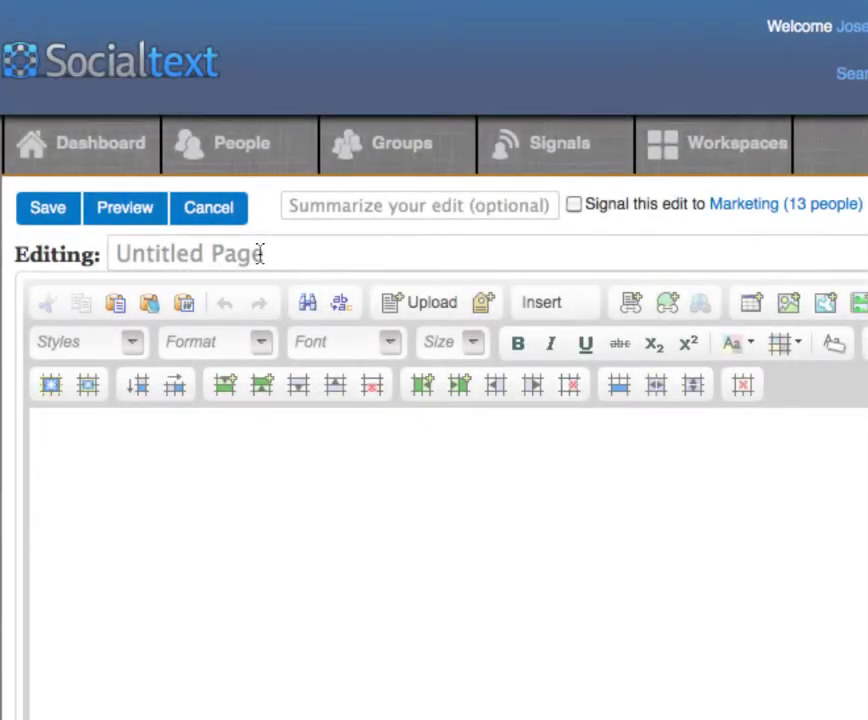
left_click(260, 254)
type("Recap of my latest customer visit")
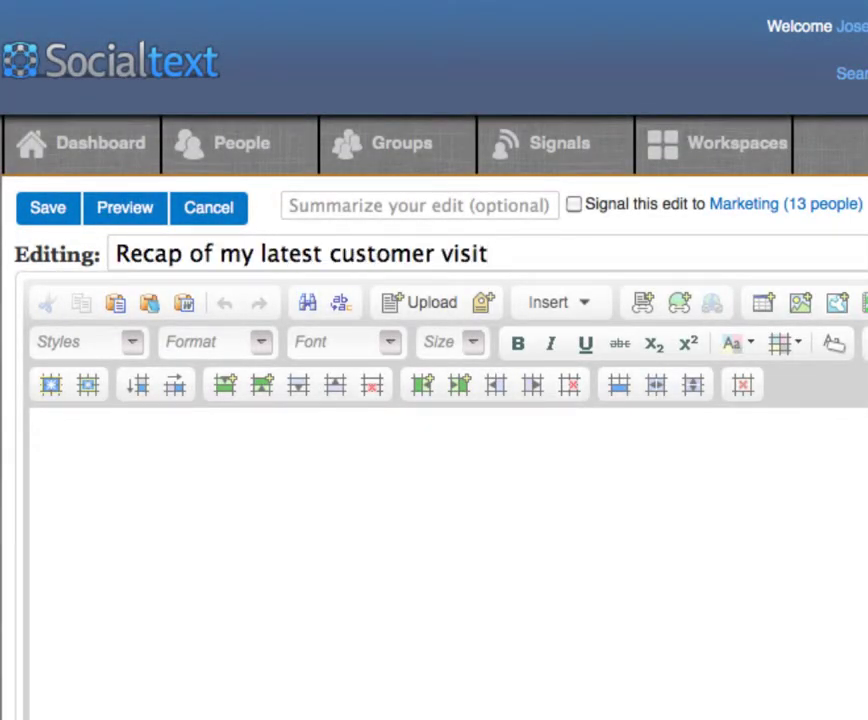
left_click(45, 426)
type("Last week I visit")
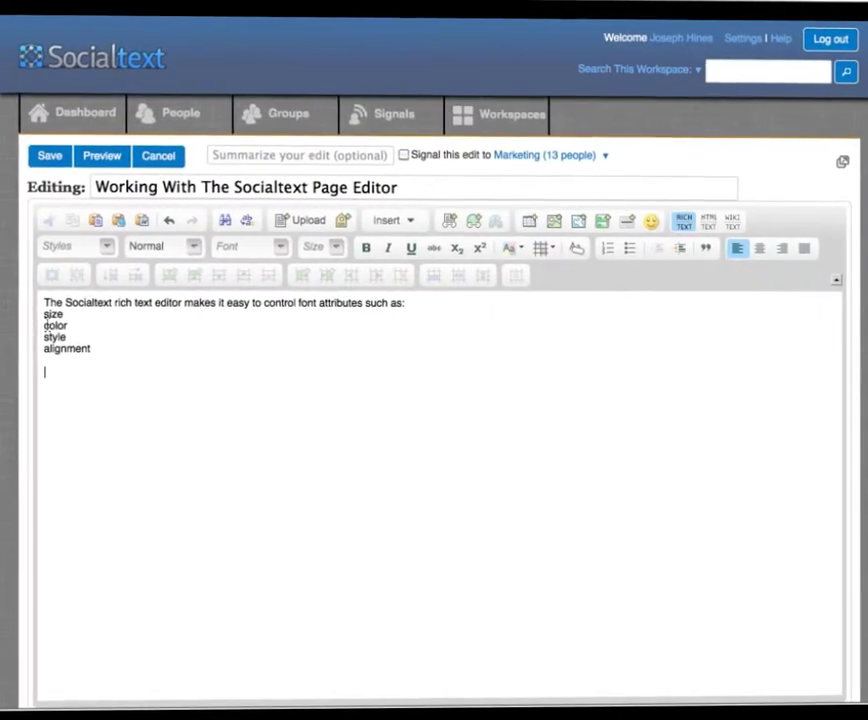
Set the four attribute lines from "size" to "alignment" to font size 18 and blue text.
left_click_drag(44, 313, 105, 361)
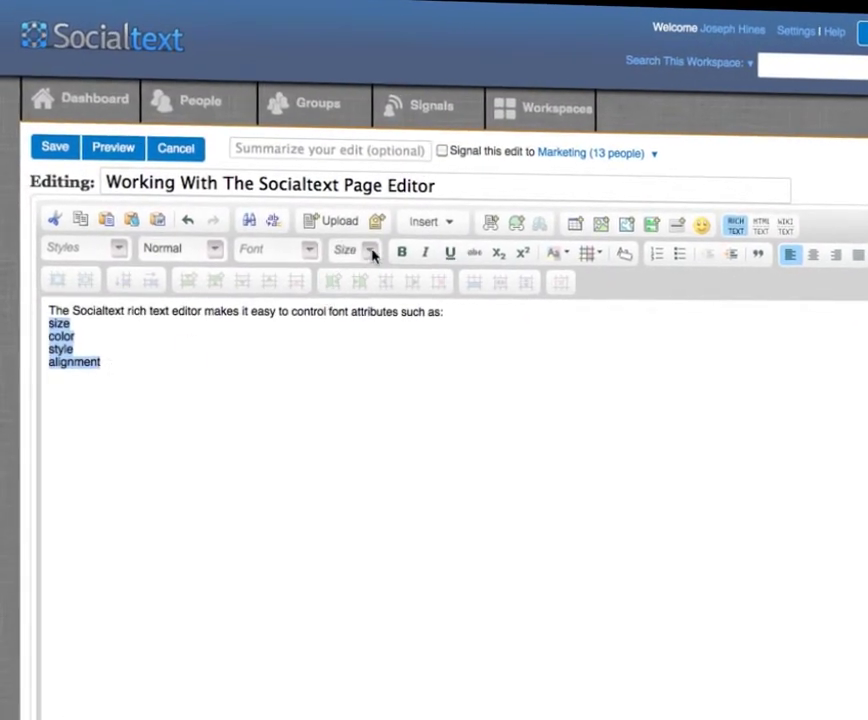
left_click(369, 251)
scroll(374, 300, "down", 3)
left_click(362, 346)
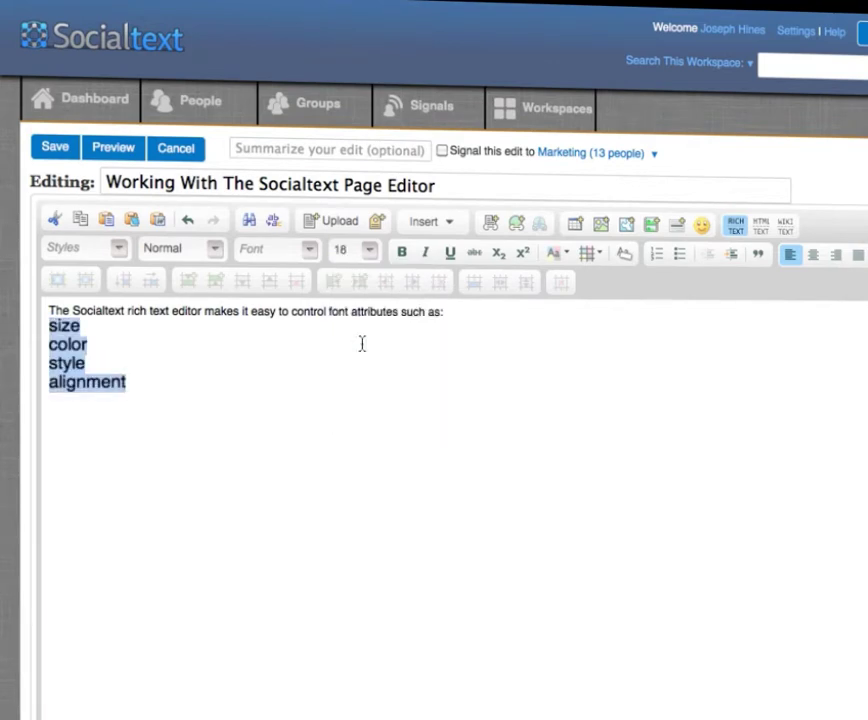
left_click(564, 256)
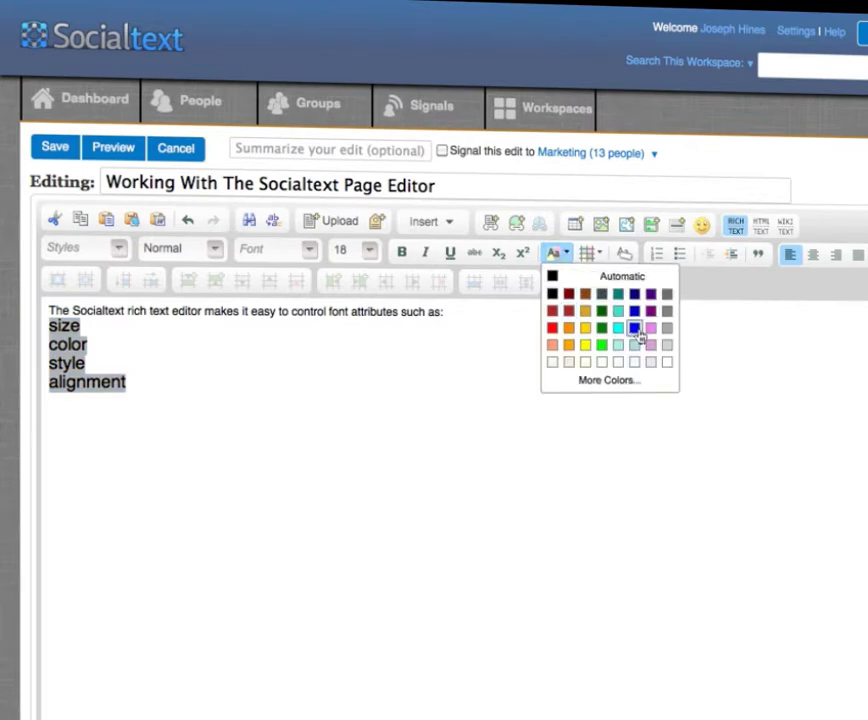
left_click(634, 328)
Make the word "style" bold, italic and underlined.
double_click(67, 363)
left_click(402, 253)
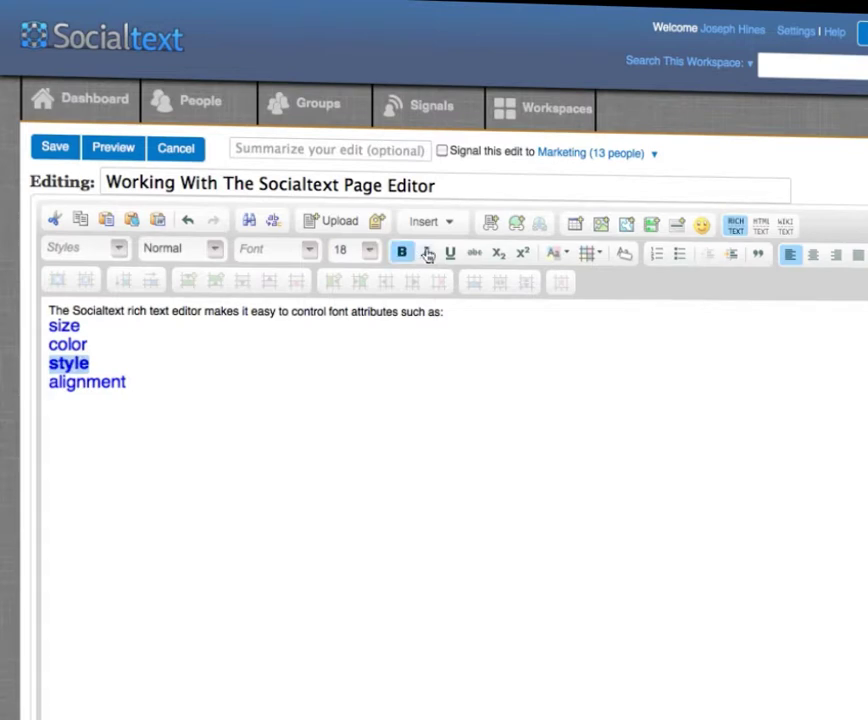
left_click(426, 254)
left_click(452, 254)
Center the four attribute lines and turn them into a bulleted list.
left_click_drag(128, 383, 48, 326)
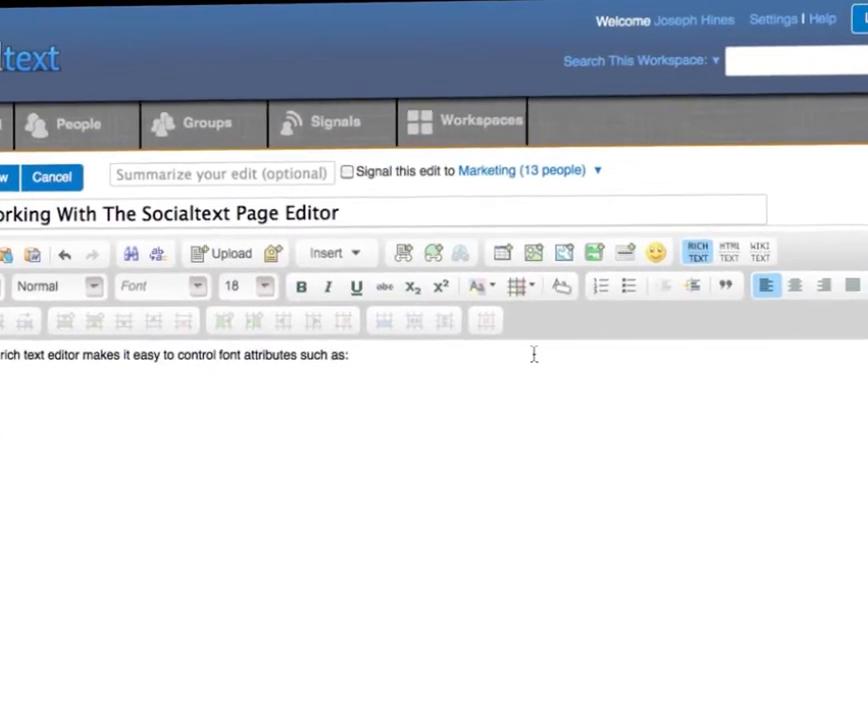
left_click(813, 267)
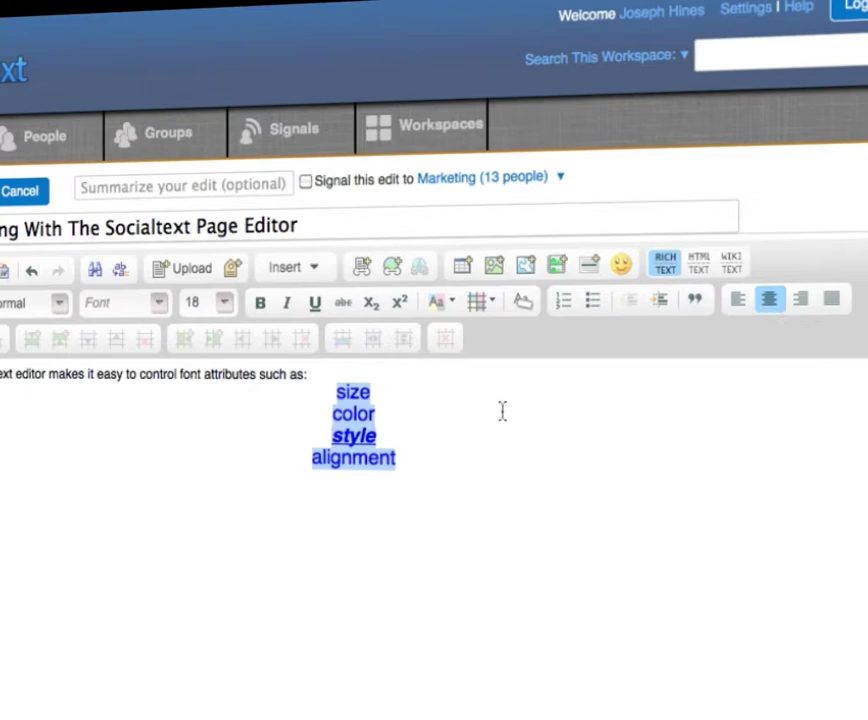
left_click(595, 303)
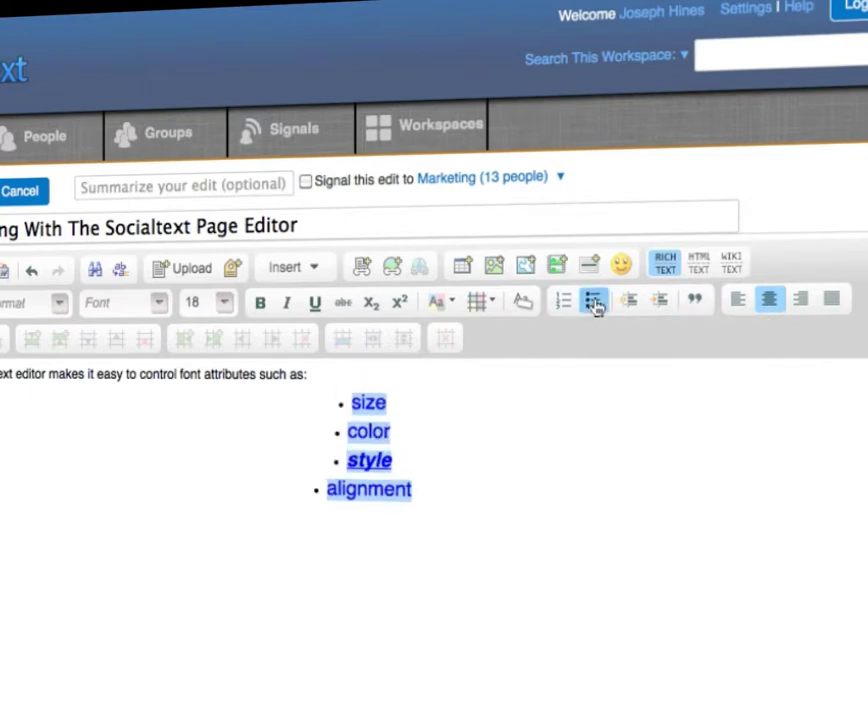
Add a left-aligned numbered list below the bullets with the items "or", "you", "can", "make", "numbered" and "lists".
left_click(417, 498)
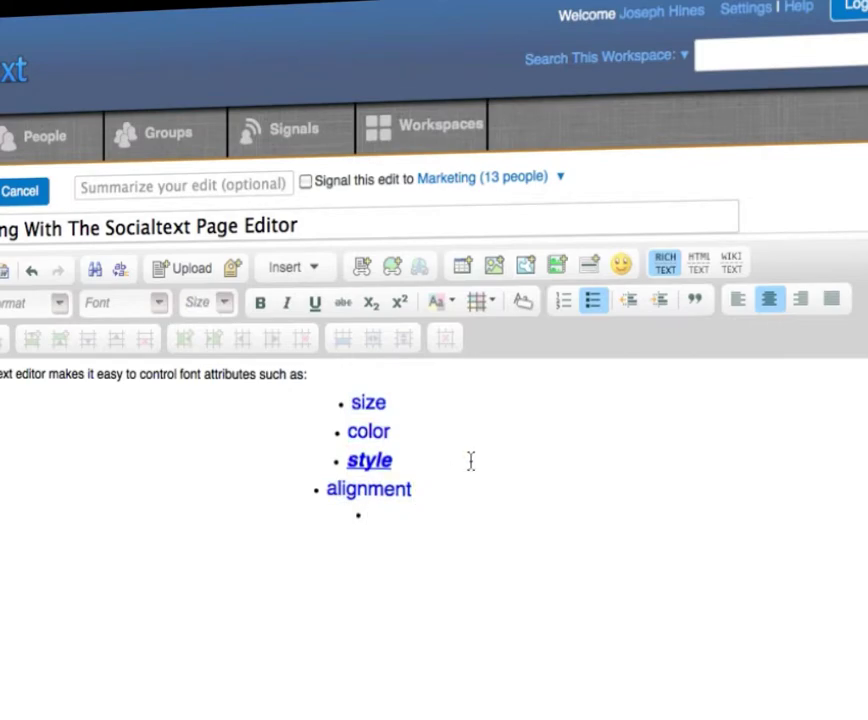
left_click(738, 300)
left_click(563, 300)
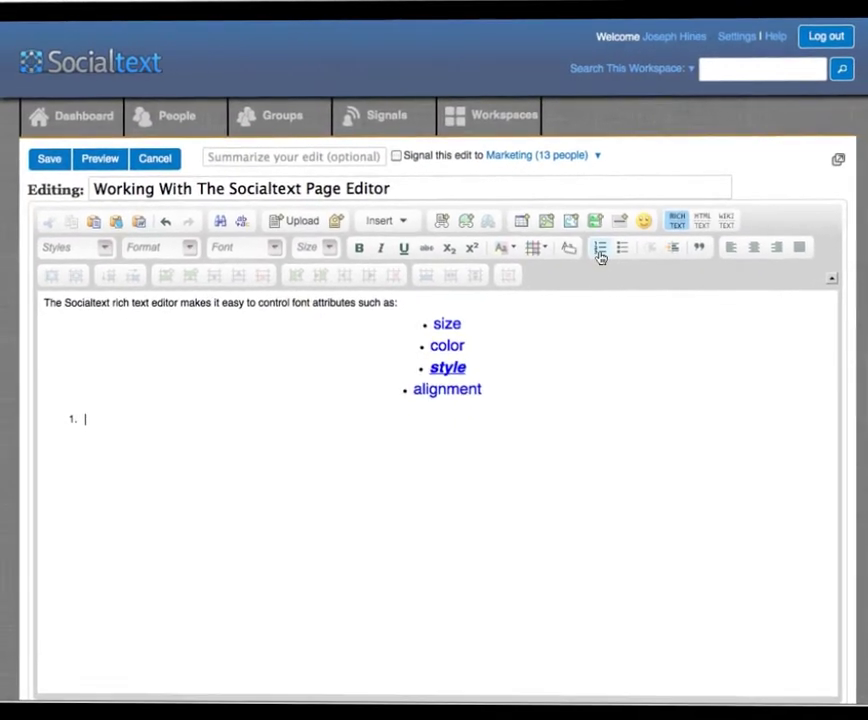
type("or")
key("Return")
type("you")
key("Return")
type("can")
key("Return")
type("ma")
type("ke")
key("Return")
type("numbered")
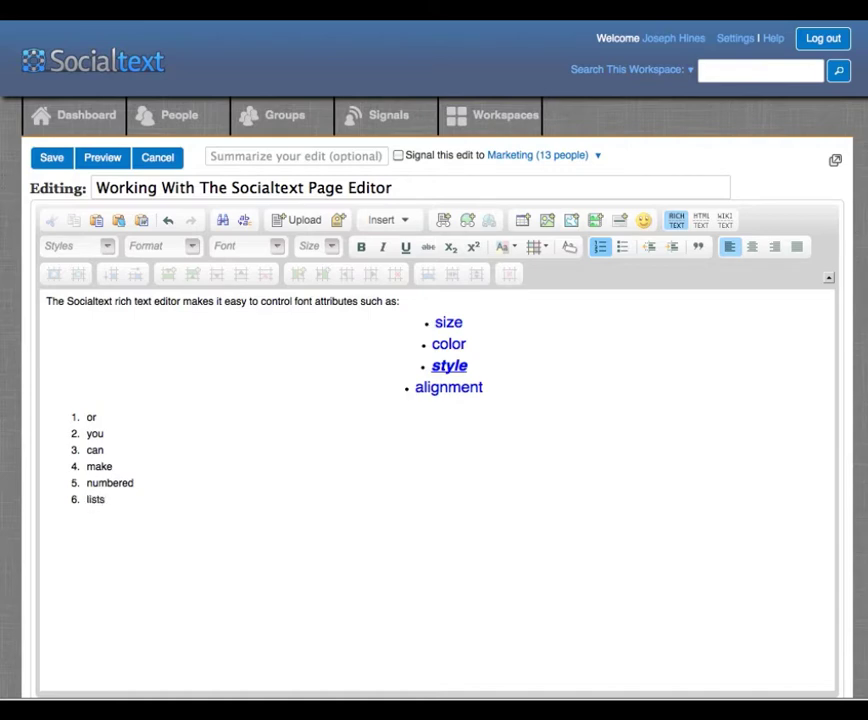
key("Return")
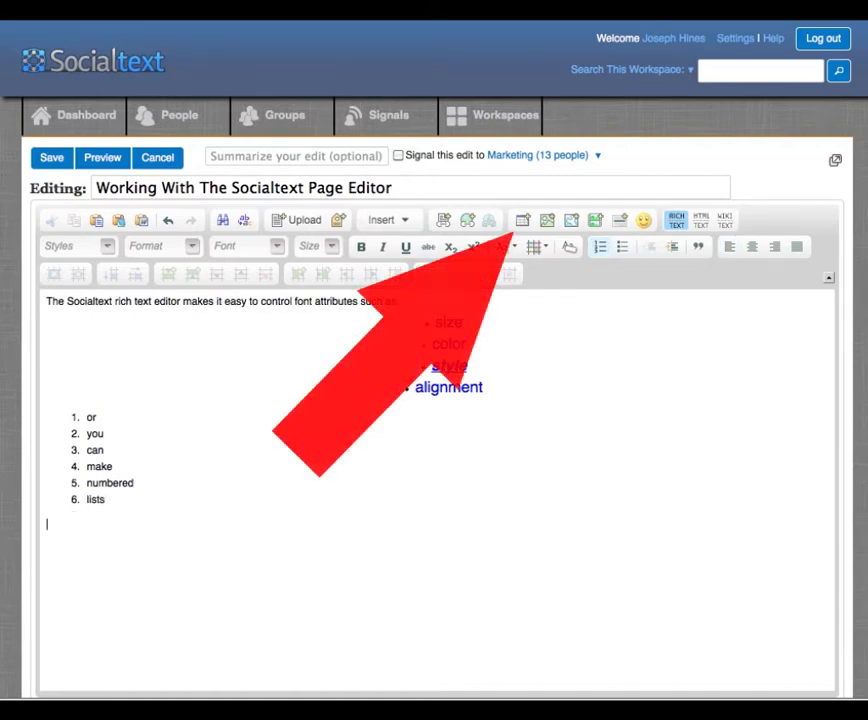
Insert a table with 3 rows and 3 columns below the numbered list, with its alignment set to Center.
left_click(523, 224)
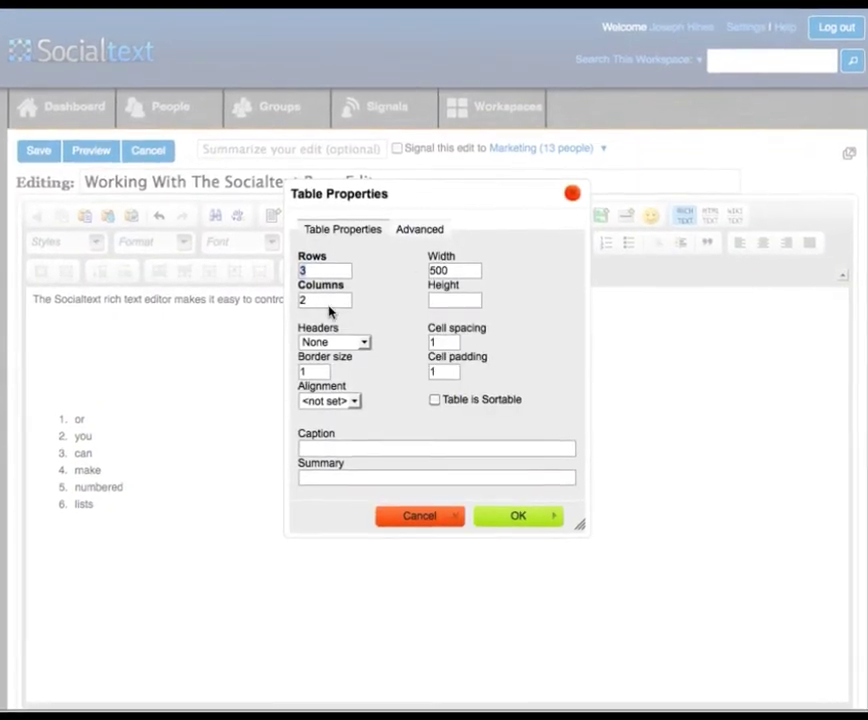
double_click(306, 302)
type("3")
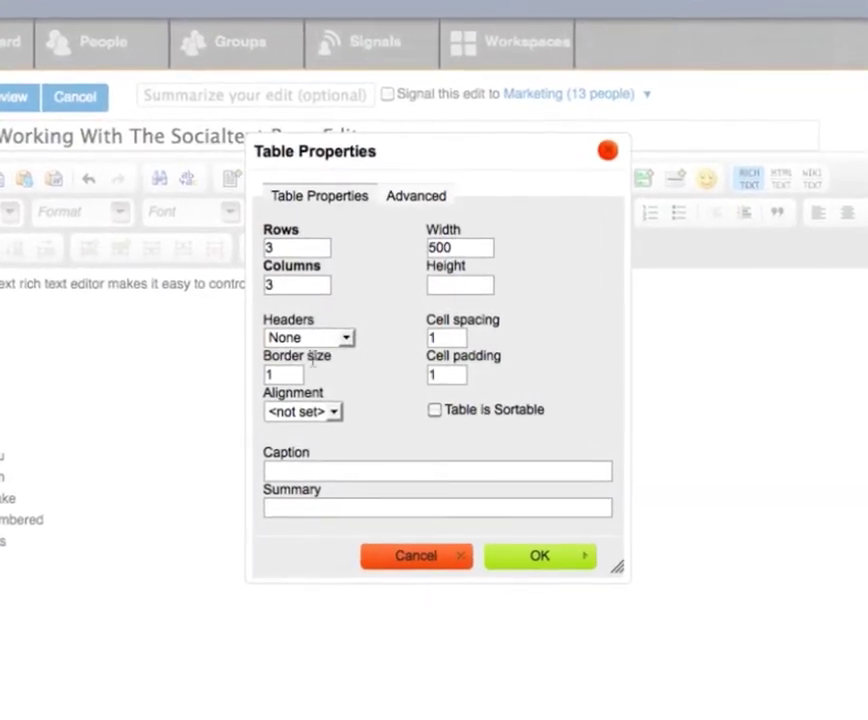
left_click(327, 413)
left_click(299, 475)
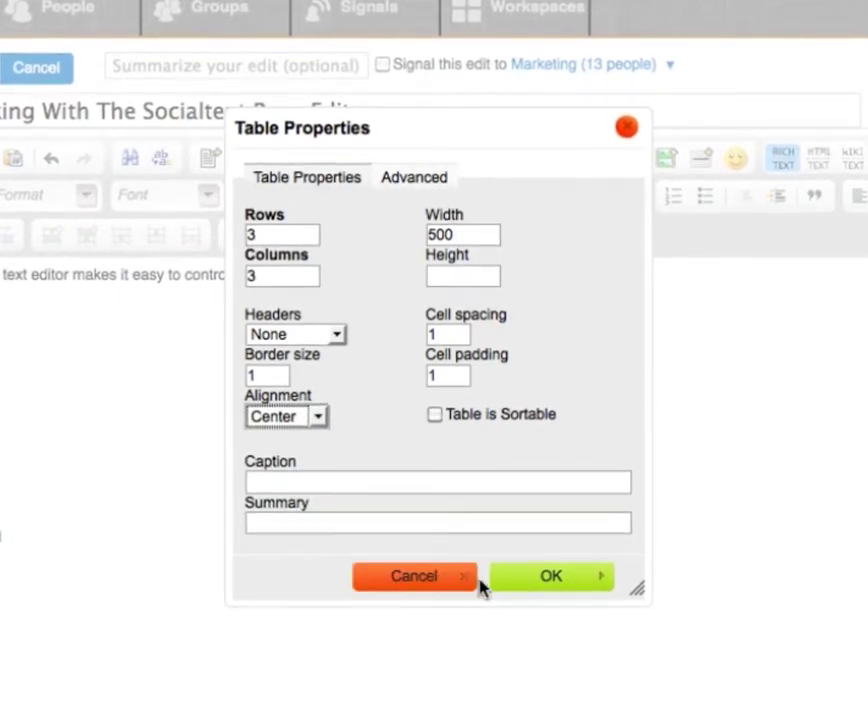
left_click(517, 577)
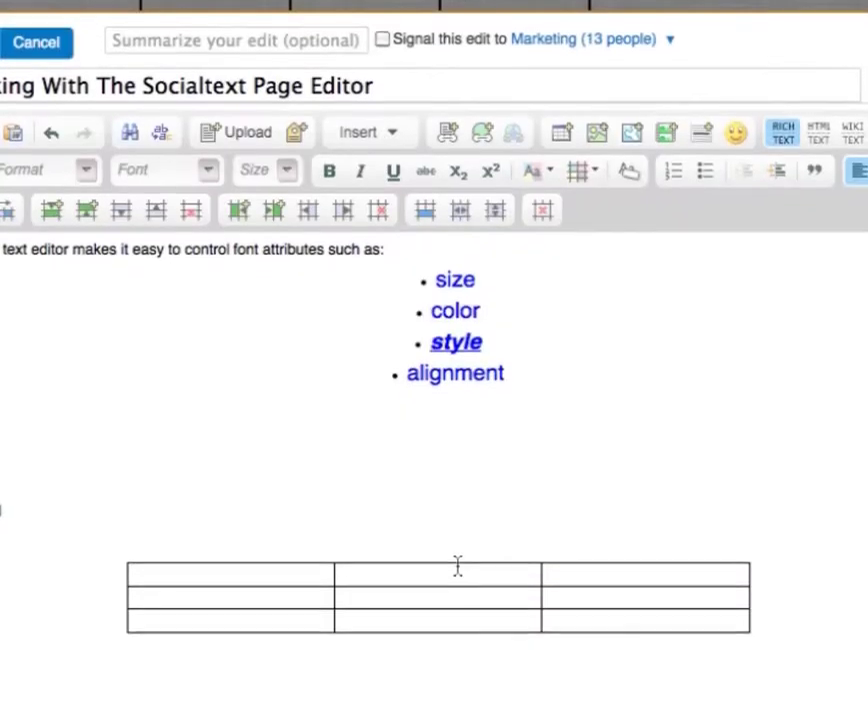
Fill the table cells row by row with "advanced", "table", "formatting", "features", "will be", "covered", "in", "another" and "video".
type("advanced")
key("Tab")
type("table")
key("Tab")
type("formatting\tfeatures\twill be\tcovered\tin\tanother\tvideo")
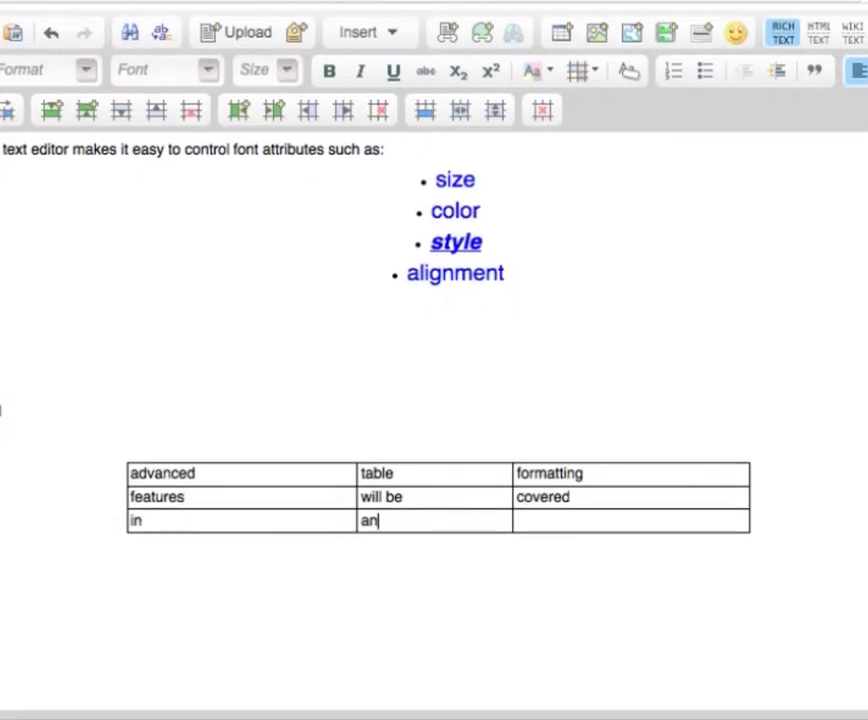
Write the line "You can create links to other Socialtext pages:" below the table.
left_click(6, 565)
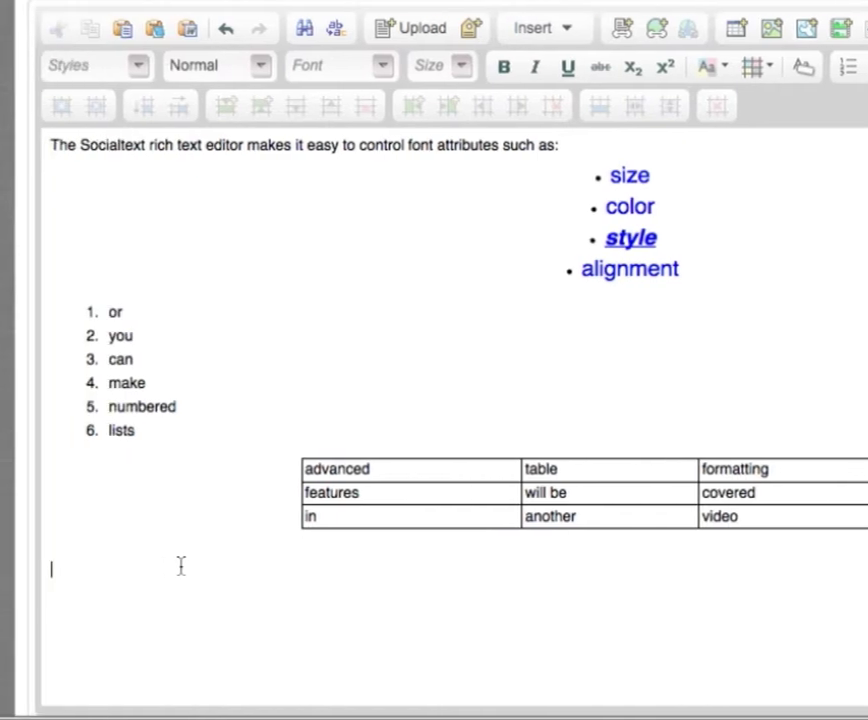
type("You can create links to oth")
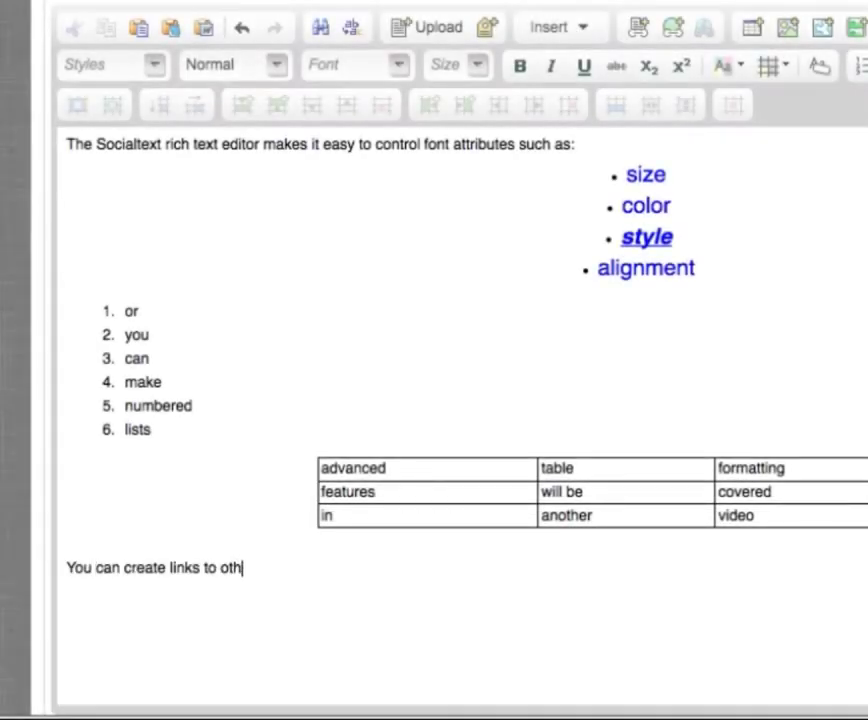
type("er Socialtext pages:")
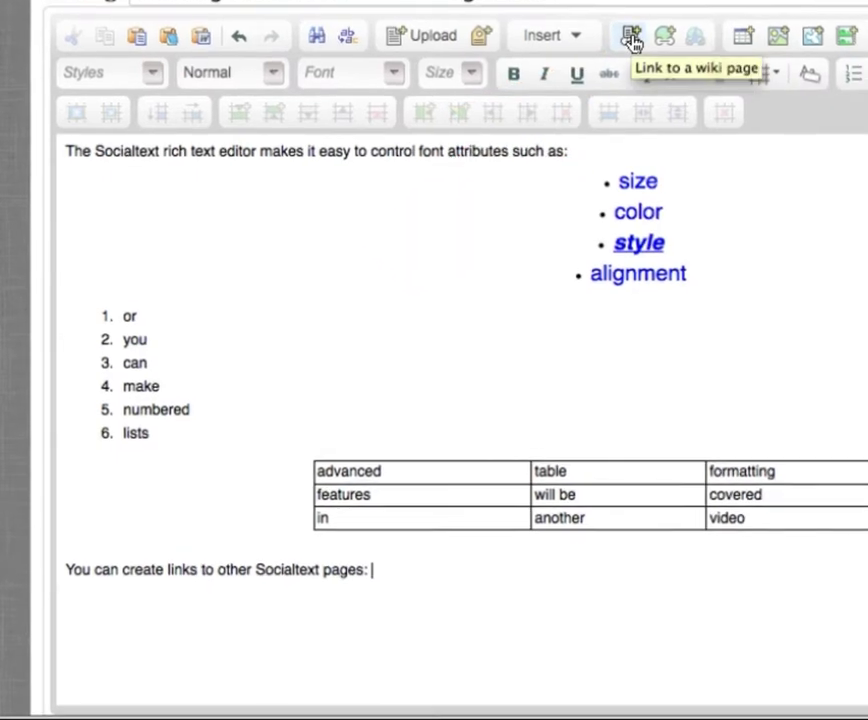
Insert a wiki link to the "Helios press release" page at the end of the line.
left_click(632, 38)
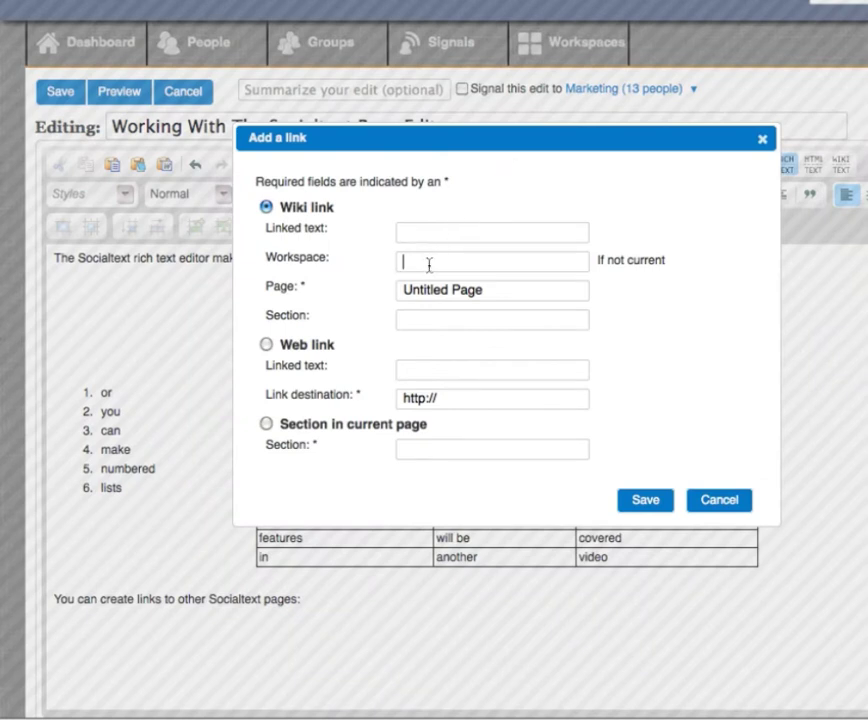
left_click(471, 291)
type("press")
left_click(437, 316)
left_click(638, 500)
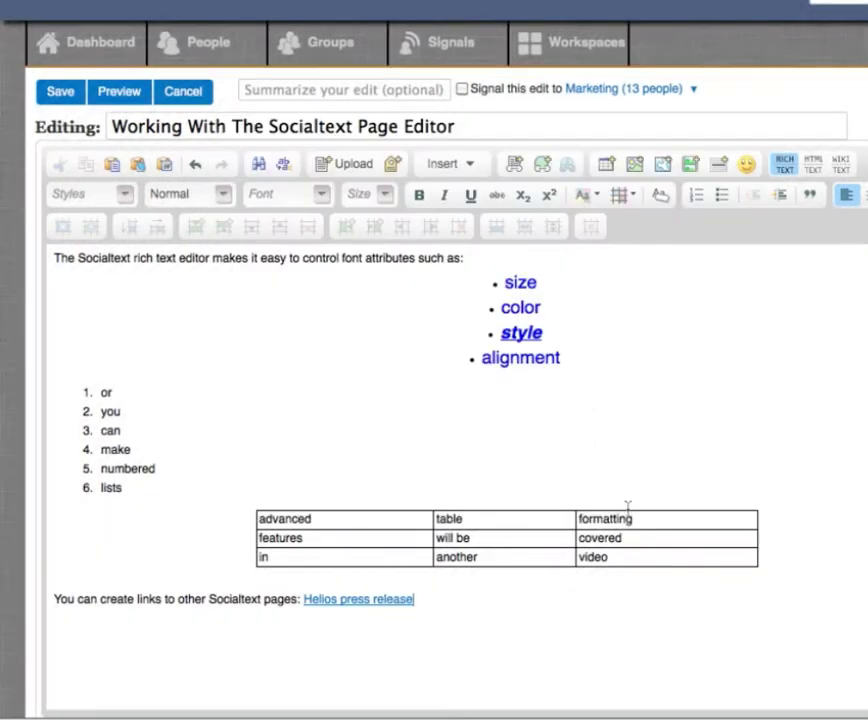
type("or to pages on the w")
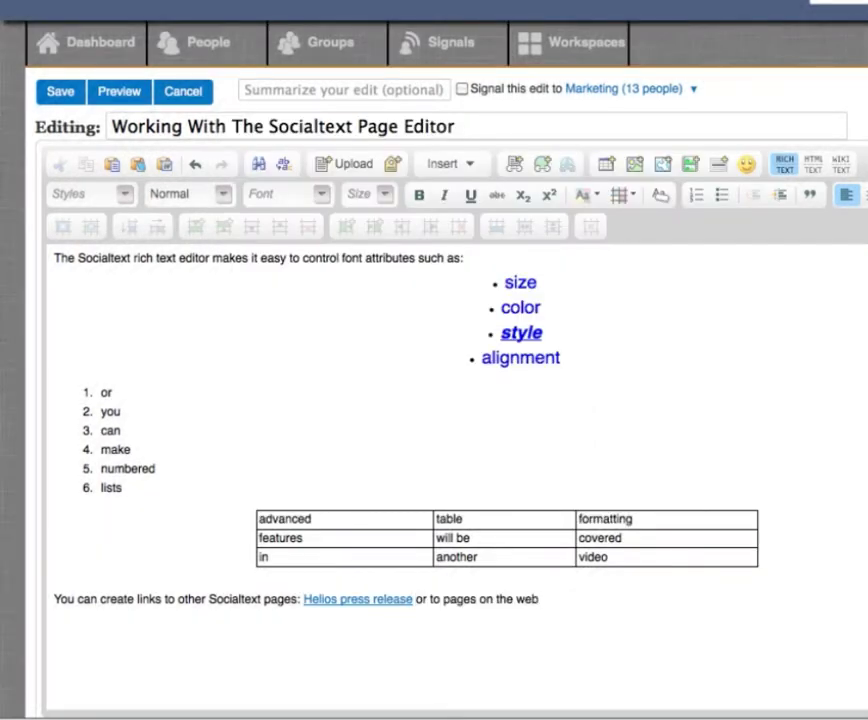
type("eb")
left_click(514, 163)
left_click(428, 370)
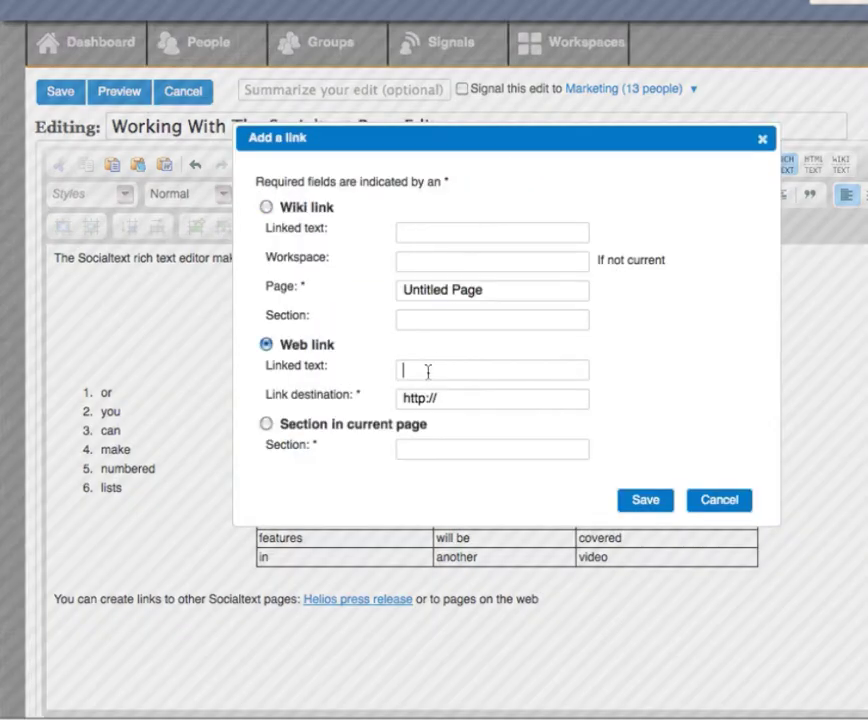
type("company homepage")
left_click(440, 398)
type("www.")
key("Down")
key("Return")
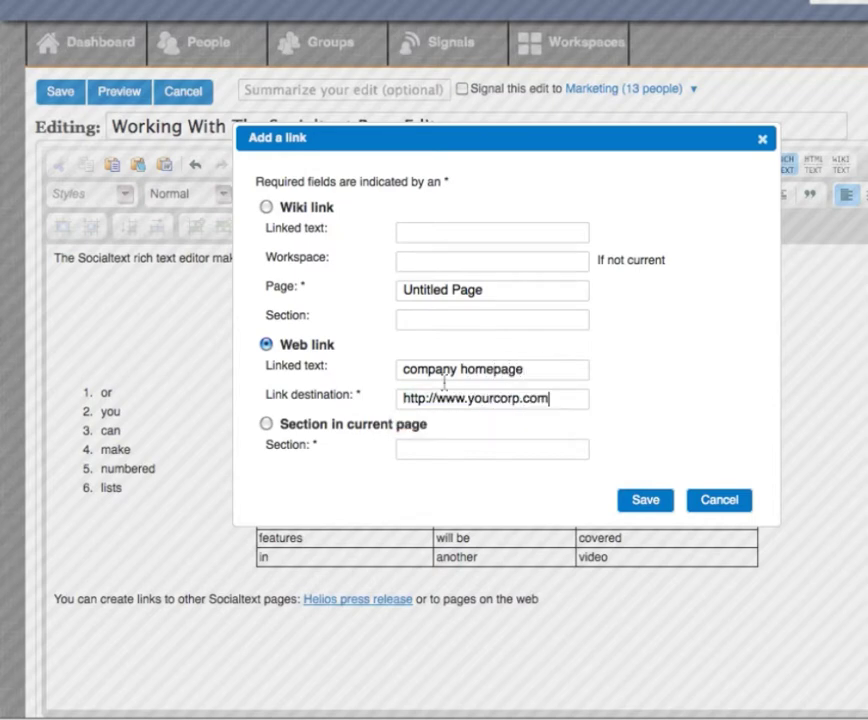
left_click(645, 500)
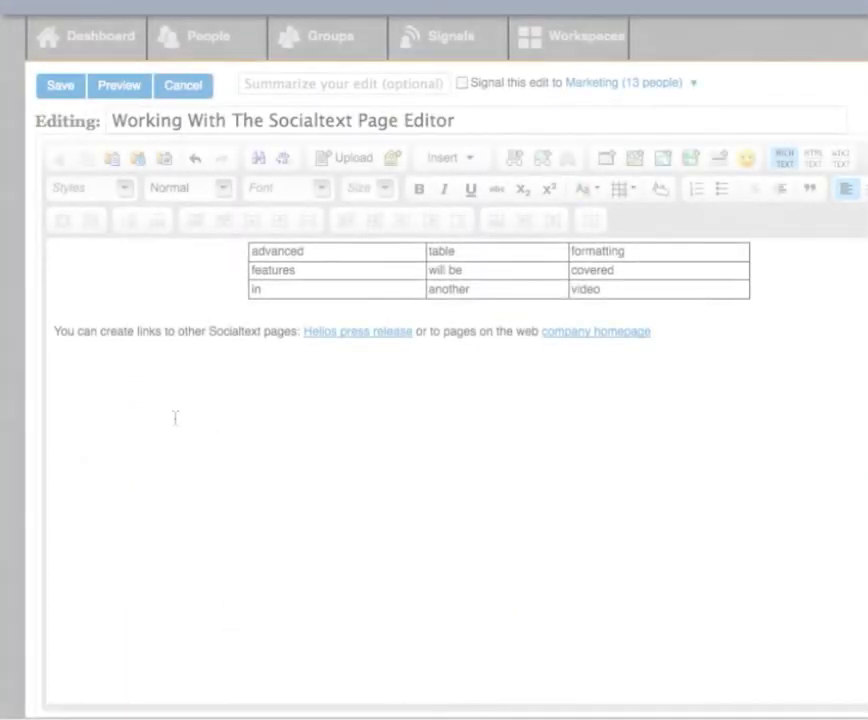
Write "You can upload files to a page" on a new line and upload officebuilding.jpg from the Product Brochure folder there.
left_click(85, 378)
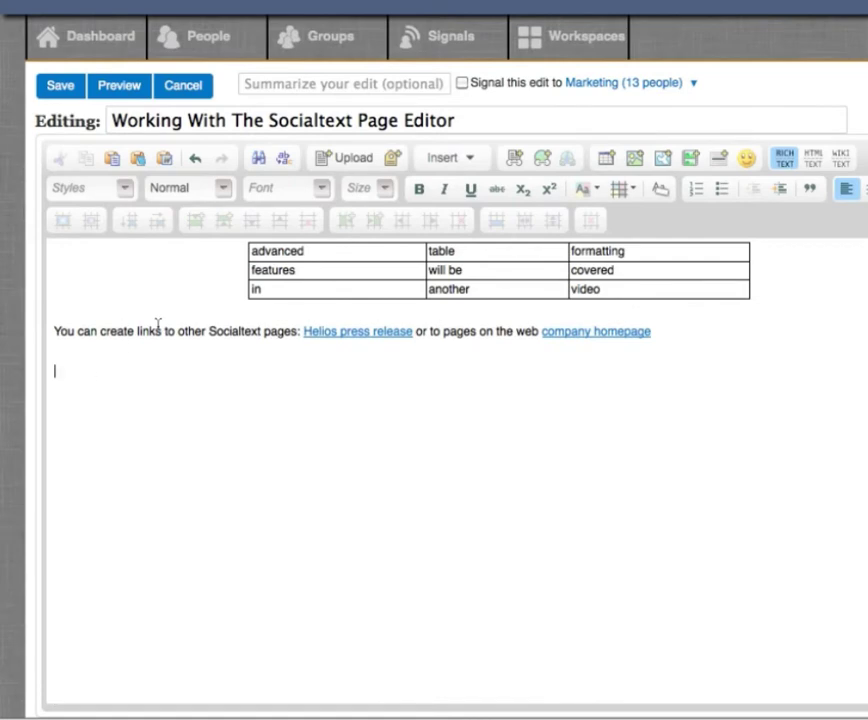
type("You can upload files to a page")
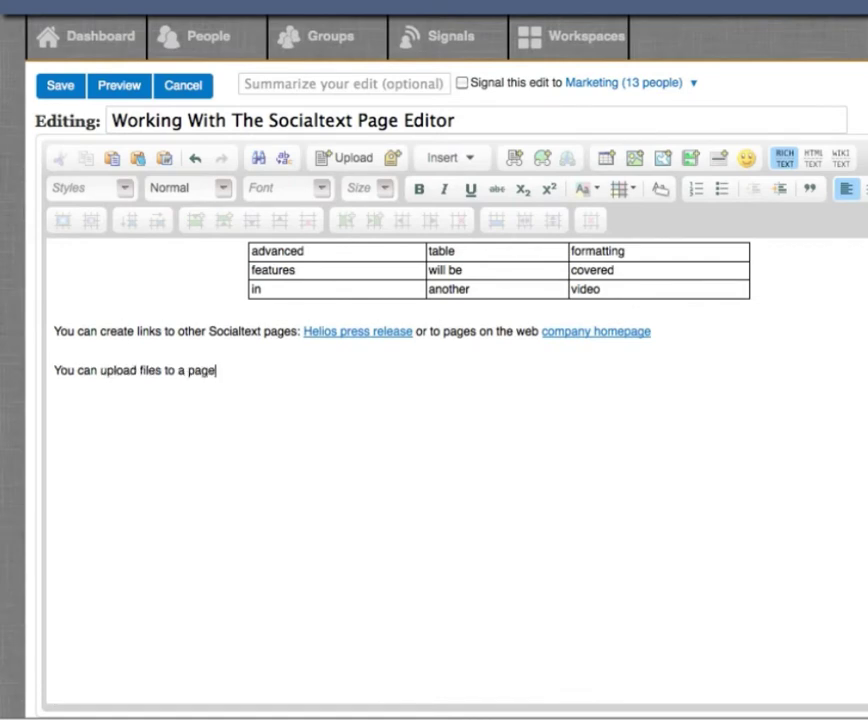
left_click(340, 159)
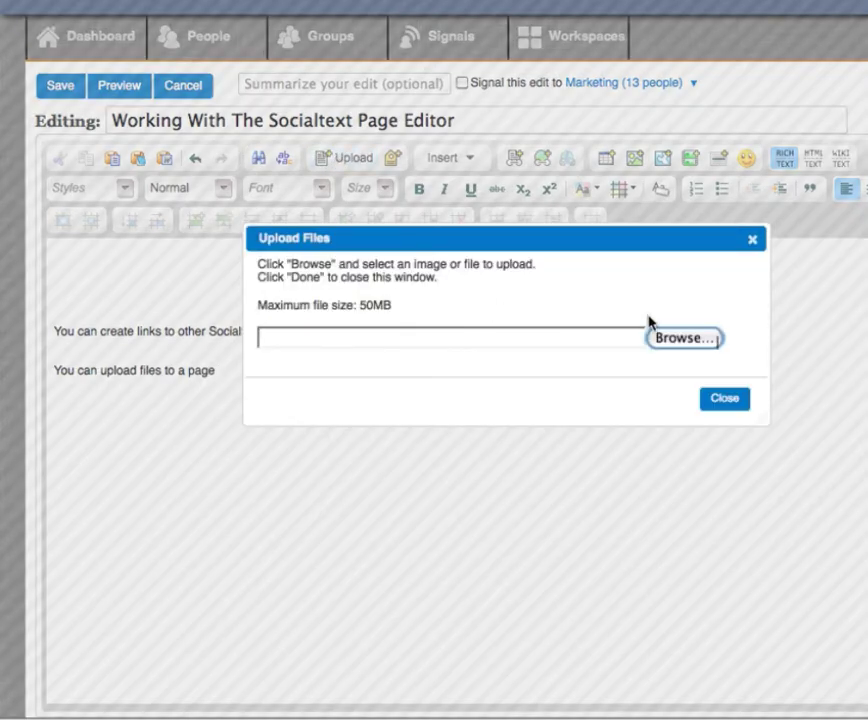
left_click(683, 339)
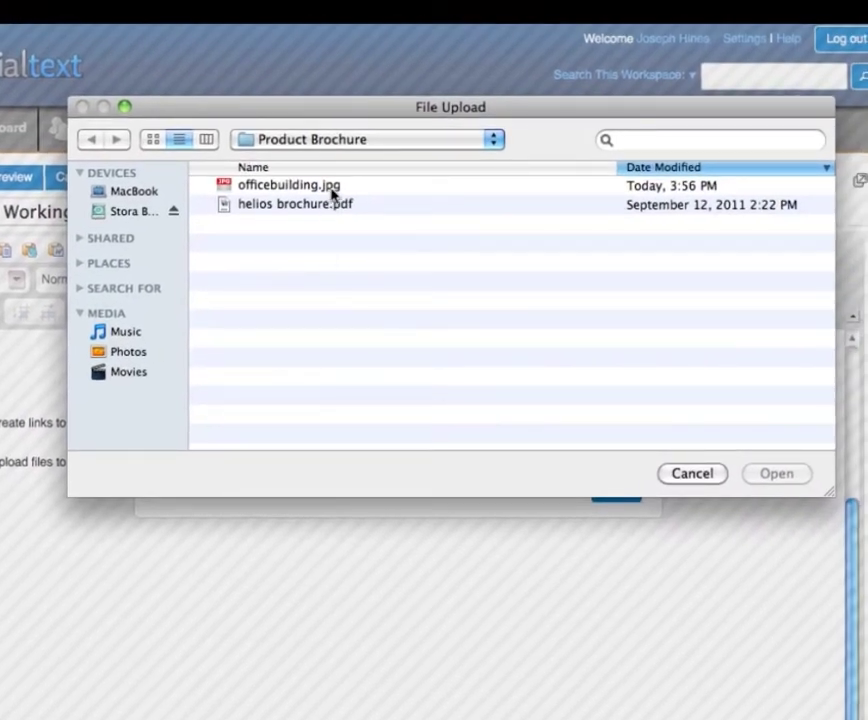
left_click(290, 185)
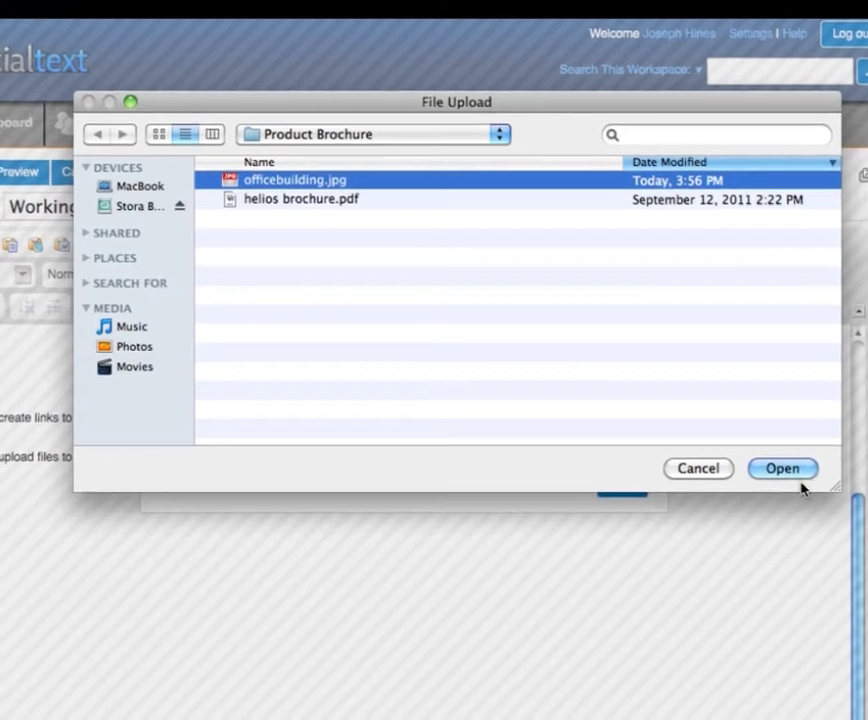
left_click(780, 475)
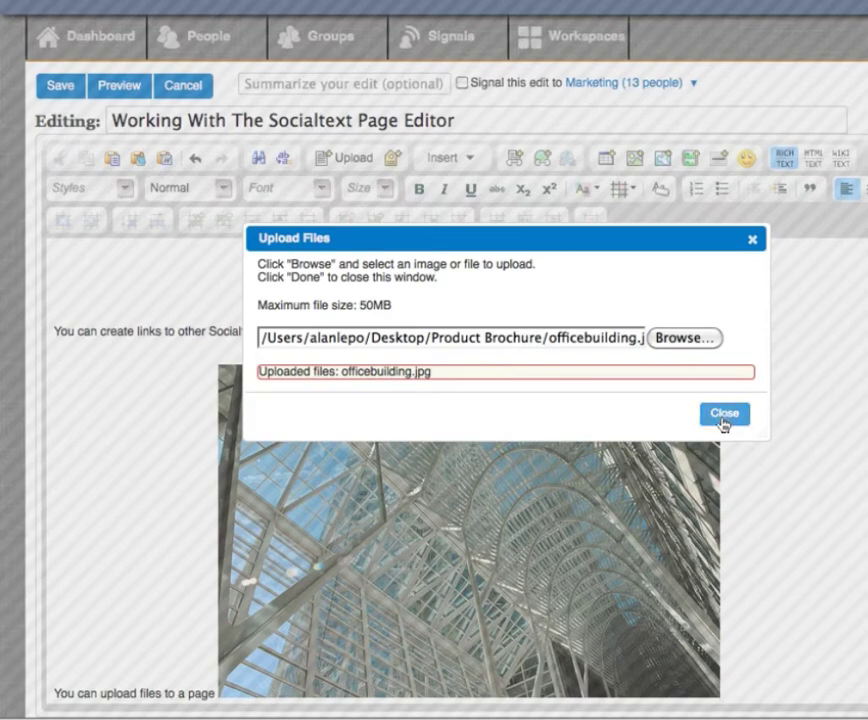
Finish the file upload and set the officebuilding.jpg image on the page to Medium size, width 300.
left_click(722, 414)
scroll(722, 420, "down", 2)
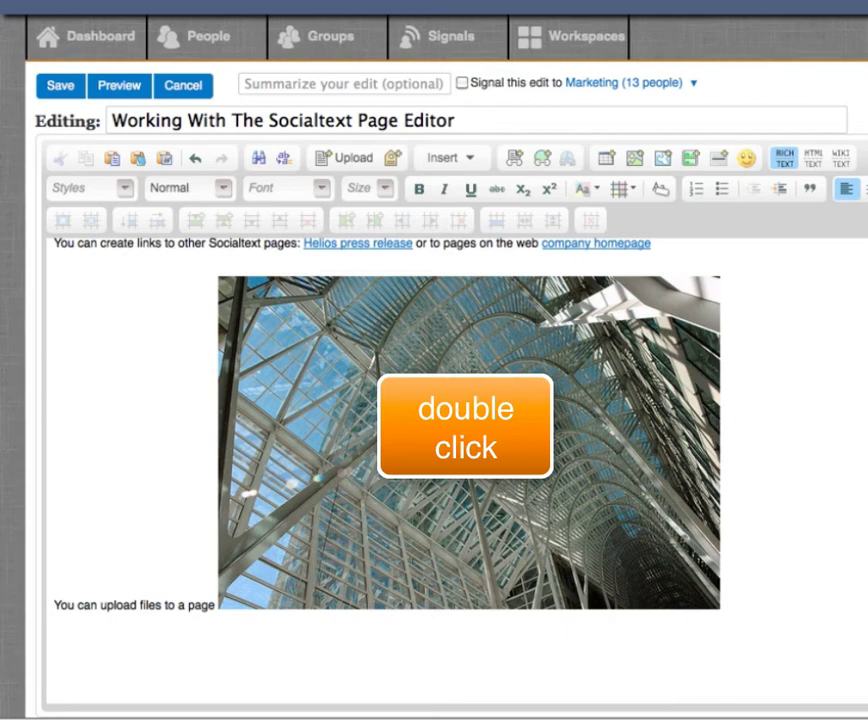
double_click(414, 403)
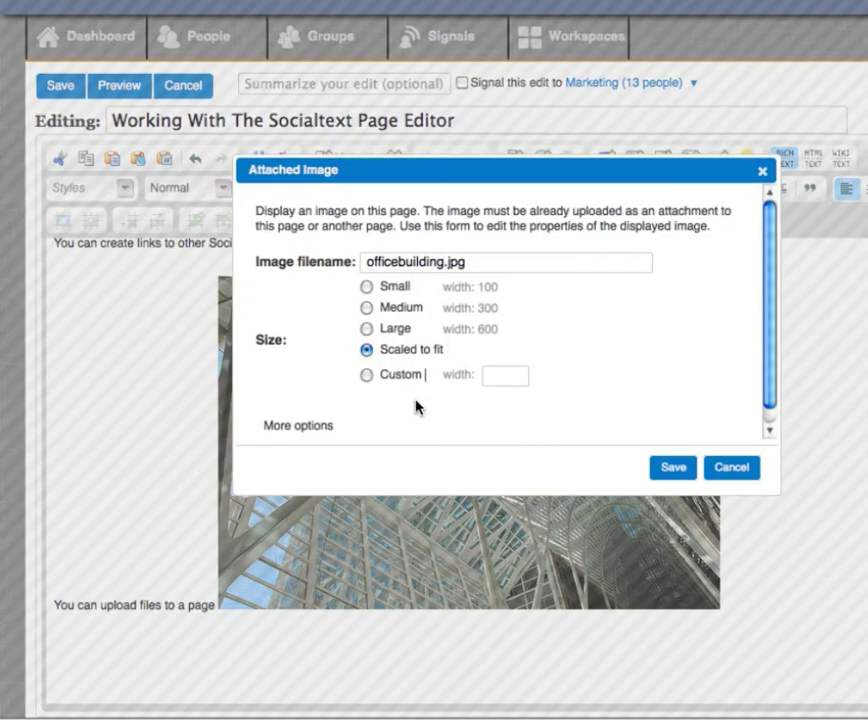
left_click(367, 308)
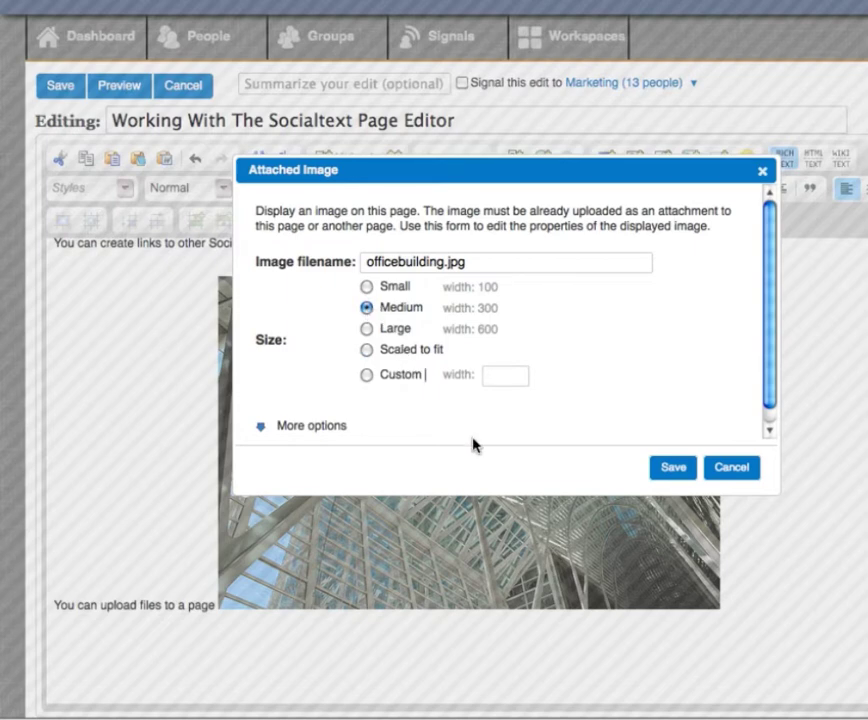
left_click(674, 469)
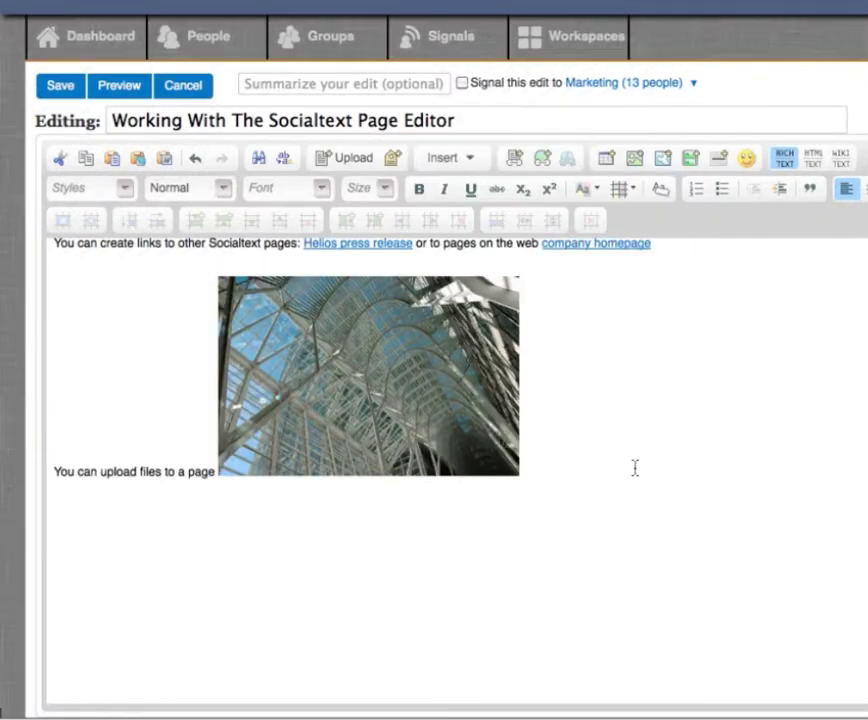
left_click(634, 468)
key("Return")
type("or link to content on the web, such as a video")
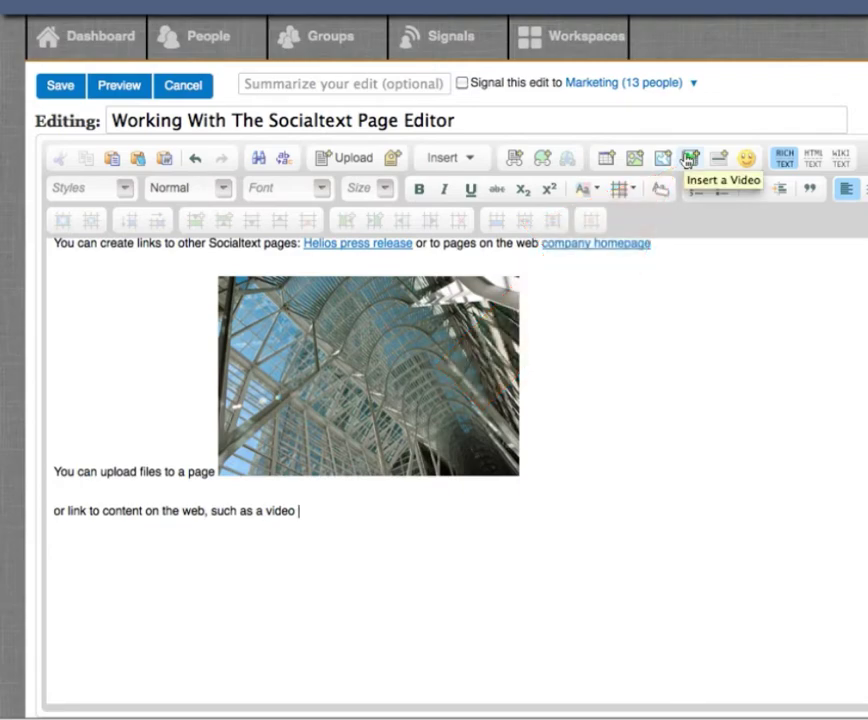
left_click(689, 160)
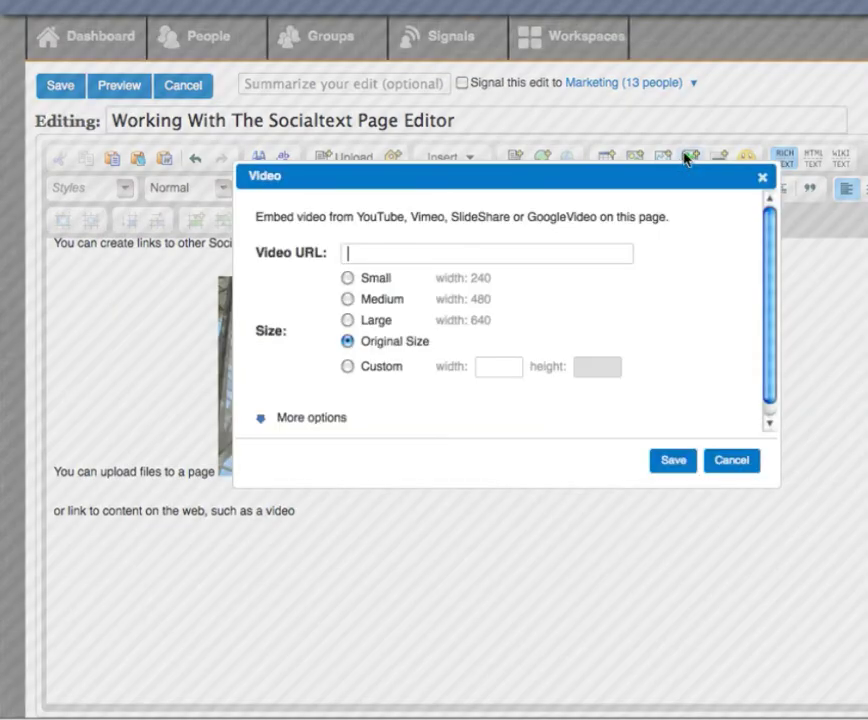
type("http://www.youtube.com/watch?v=_1rLga0tSnE")
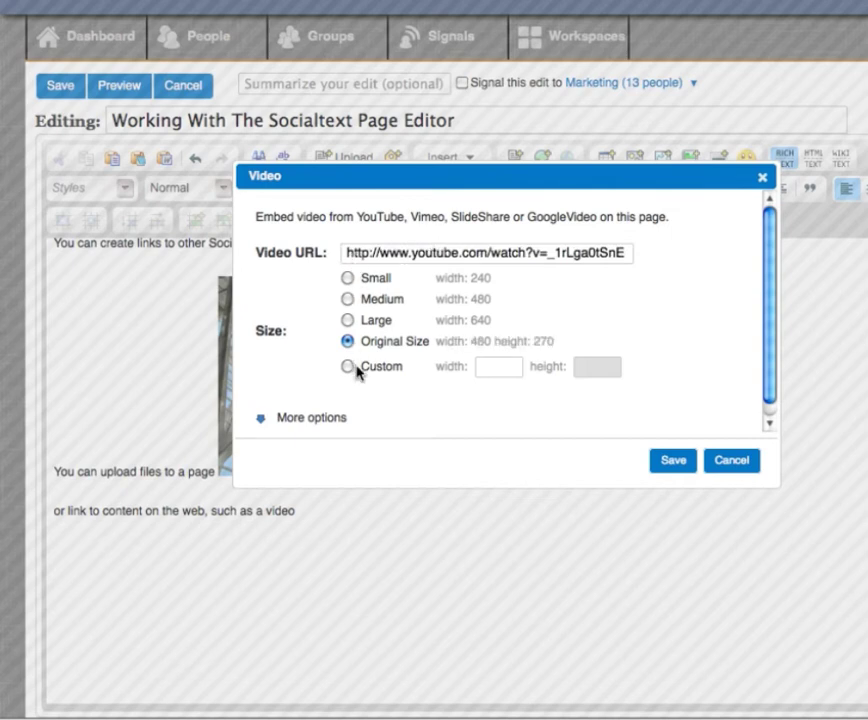
left_click(670, 463)
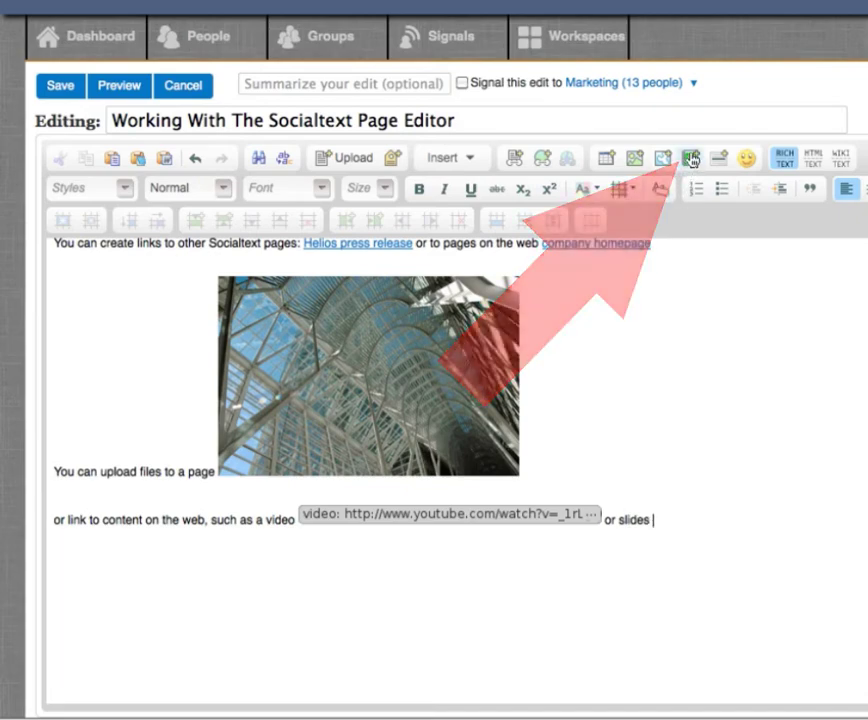
Continue the line with "or slides" and embed the copied Socialtext SlideShare presentation link at its original size.
left_click(690, 158)
key("super+v")
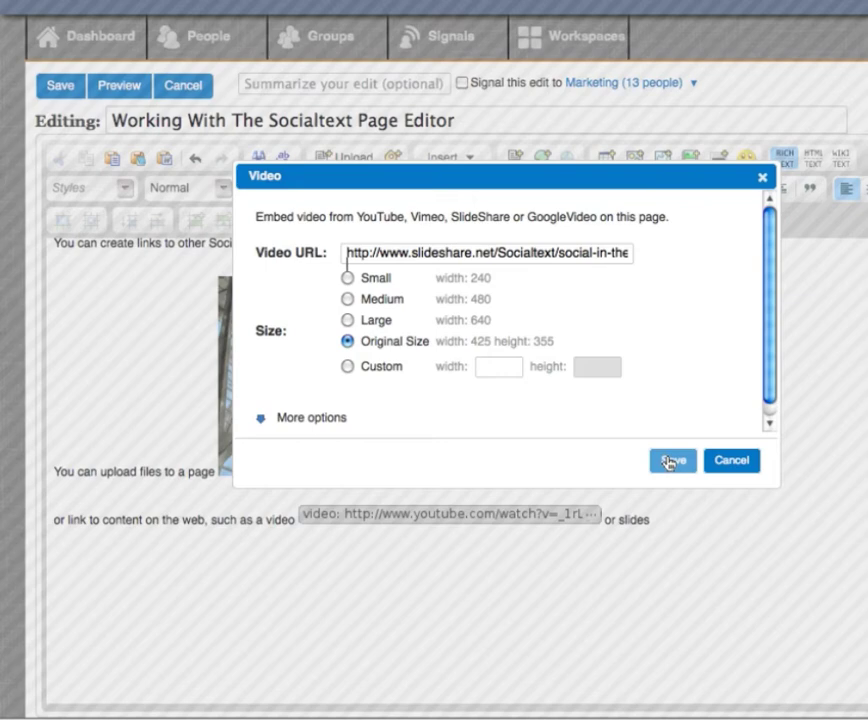
left_click(670, 460)
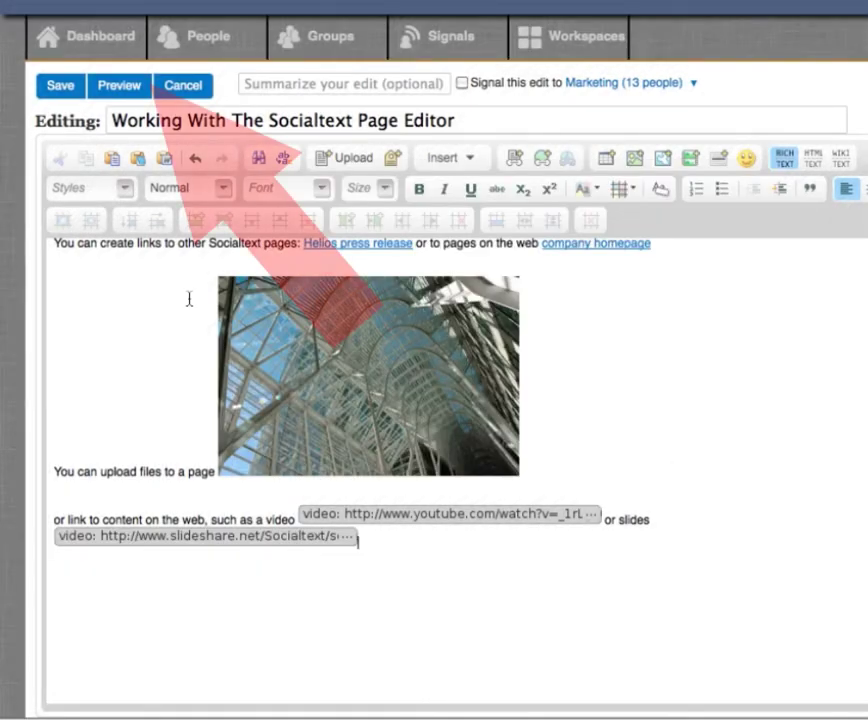
Preview the page and check its text, lists, table, links, image and embedded media down to the end.
left_click(119, 88)
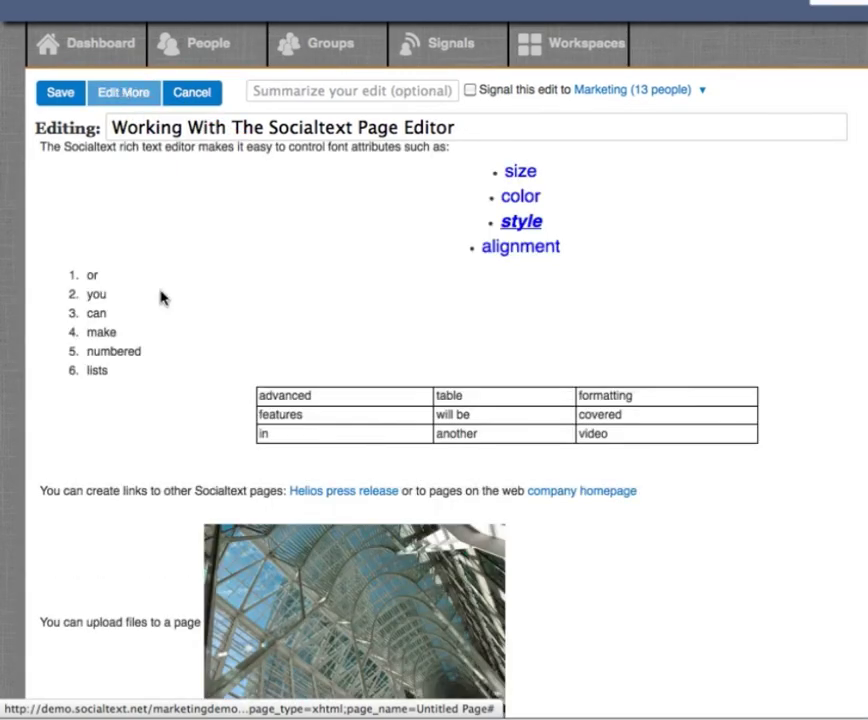
scroll(203, 467, "down", 3)
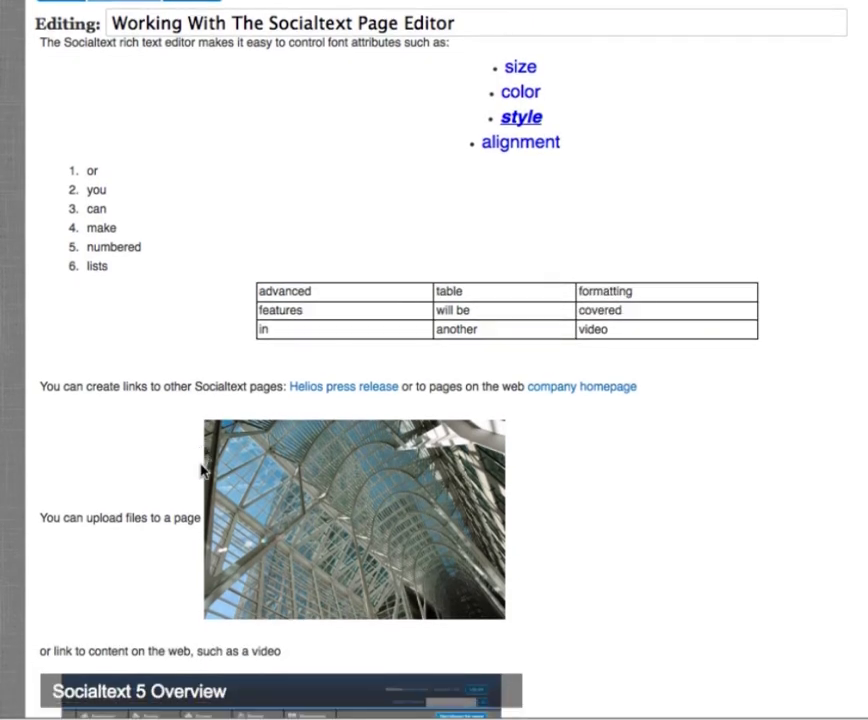
scroll(203, 467, "down", 7)
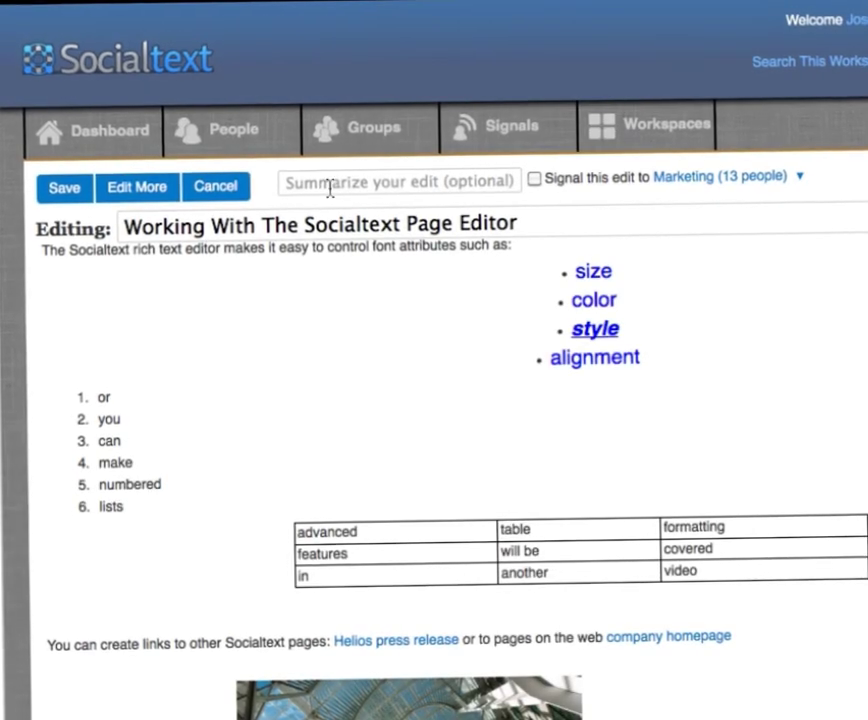
Enter the edit summary "it's easy to create pages in Socialtext", signal the edit to Marketing, and save the page.
left_click(329, 188)
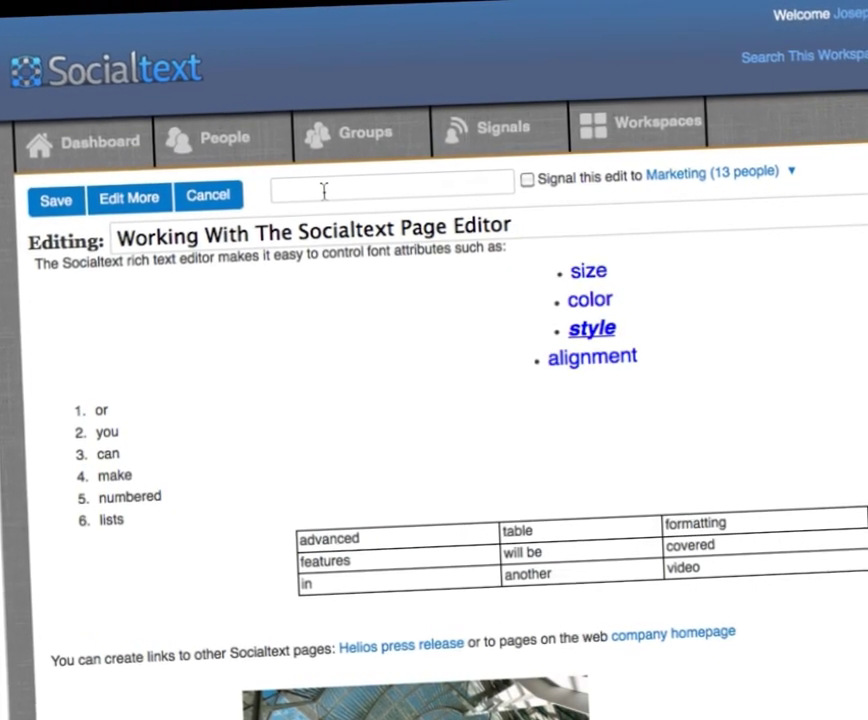
type("it's easy to create pages in Soci")
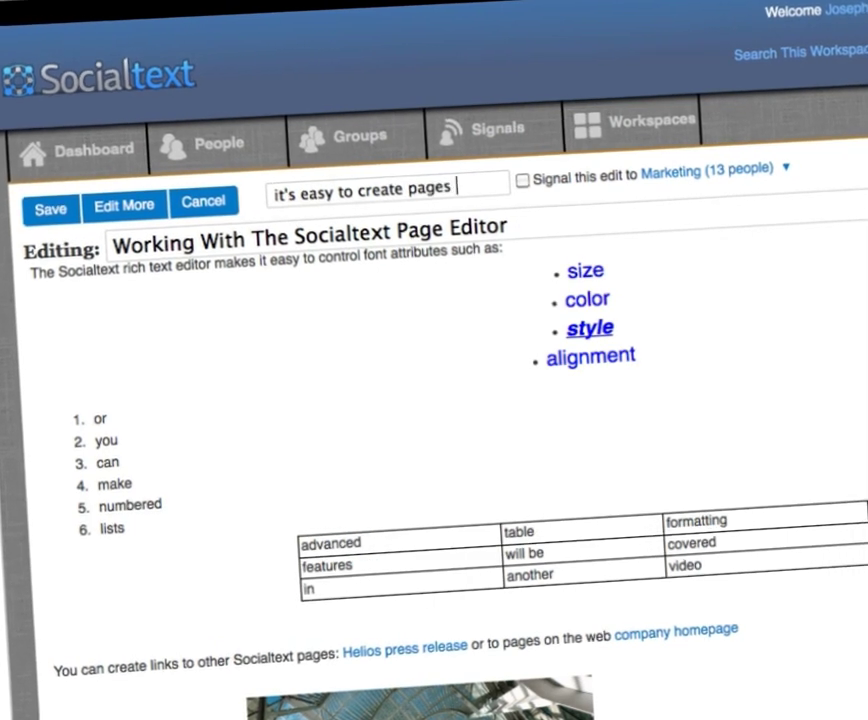
type("altext")
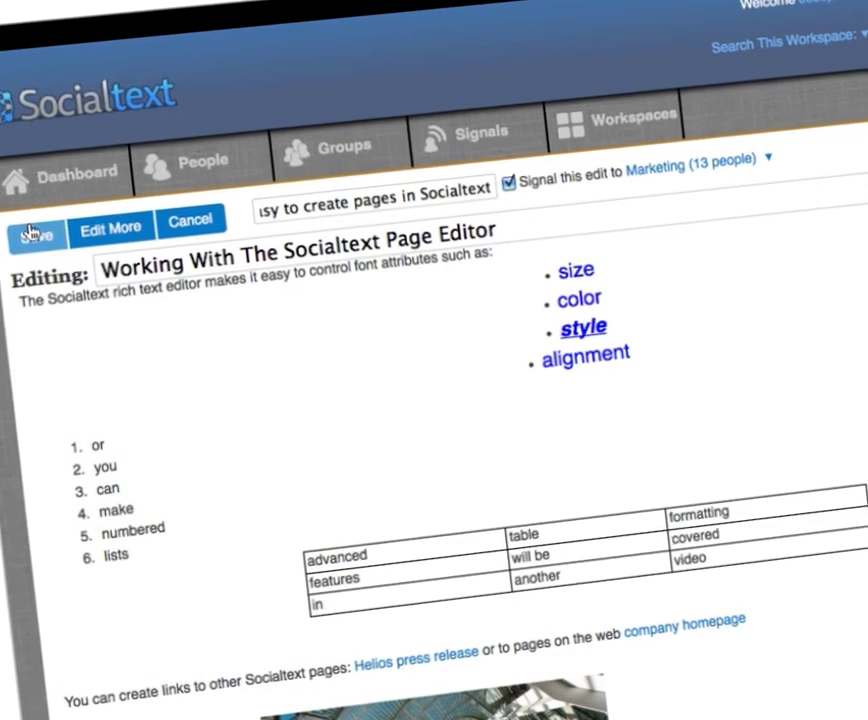
left_click(33, 236)
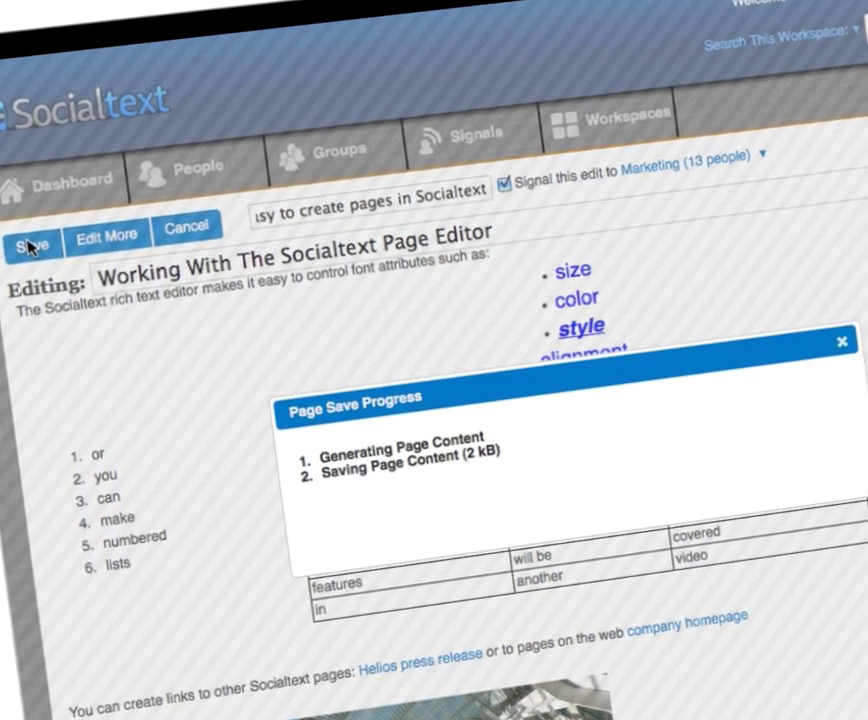